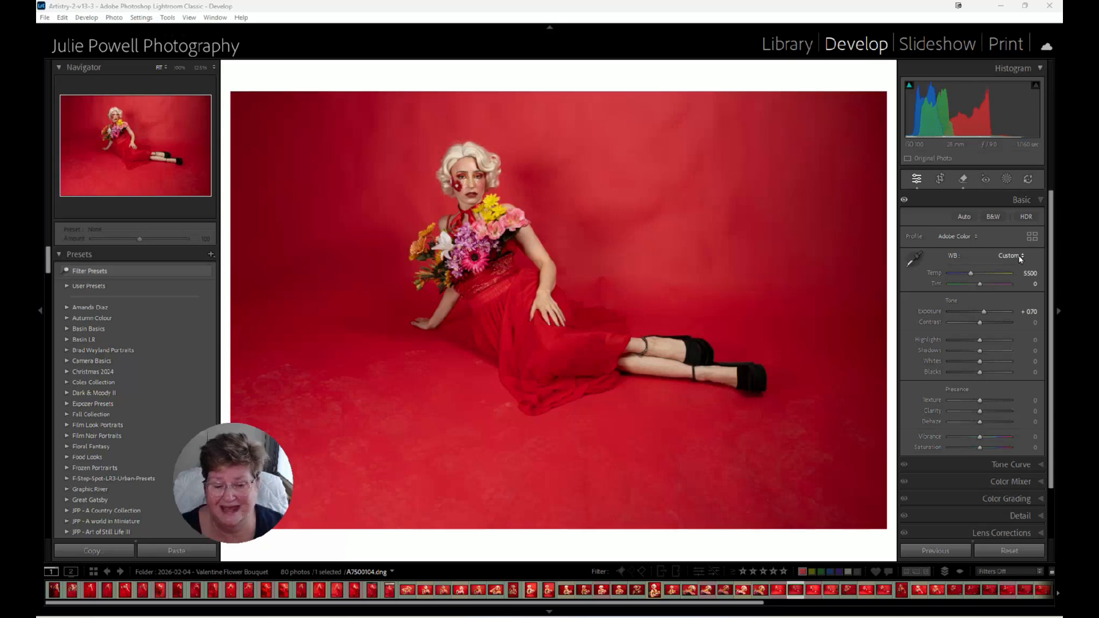
Select the A7500104.dng photo in the filmstrip and raise Exposure to +1.23.
left_click(782, 597)
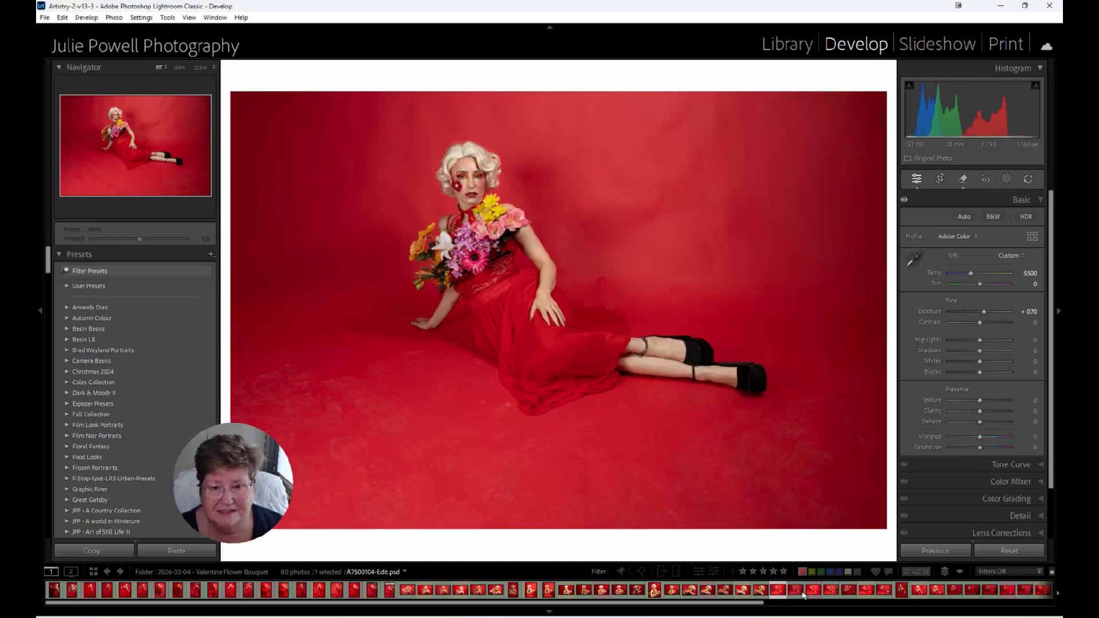
left_click(804, 596)
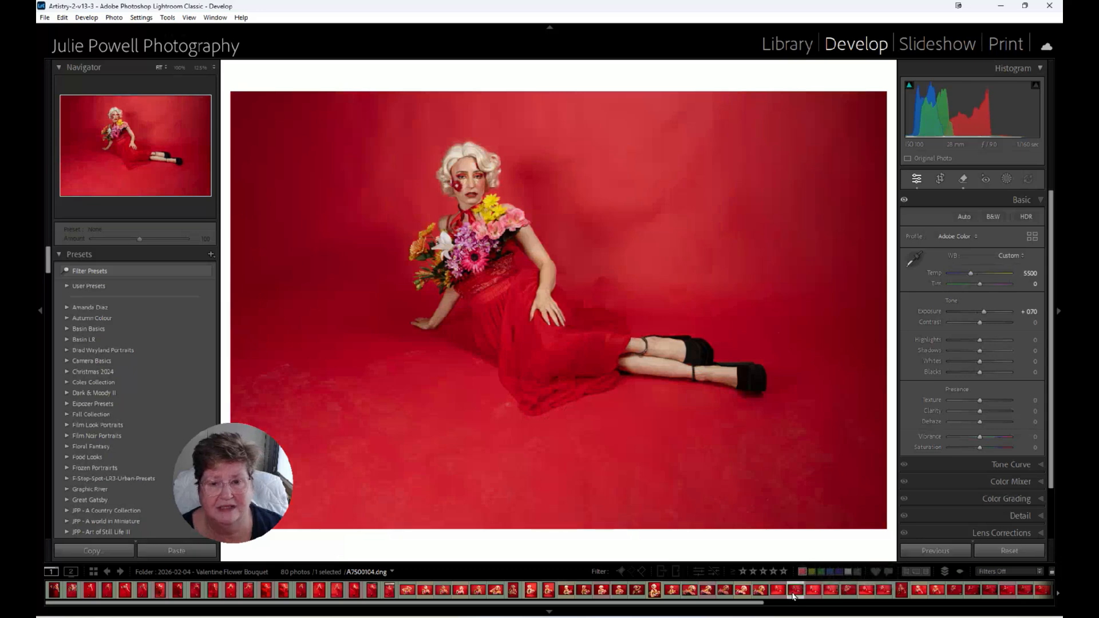
left_click(983, 311)
left_click_drag(984, 312, 987, 312)
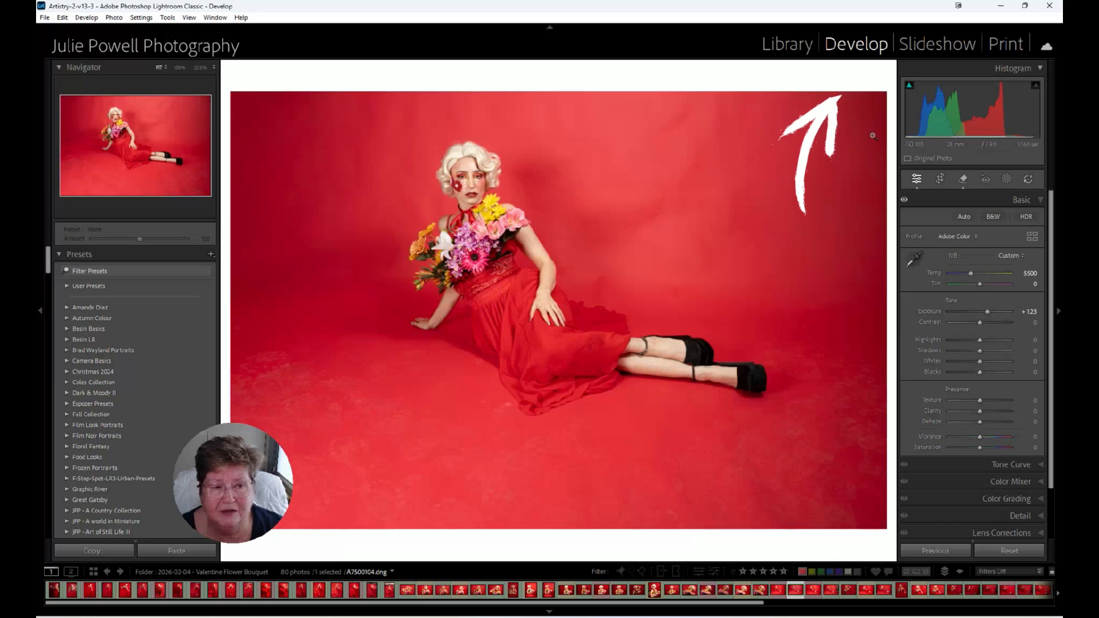
Try sampling white balance from the red backdrop with the White Balance Selector, then undo it.
left_click(915, 259)
left_click(696, 252)
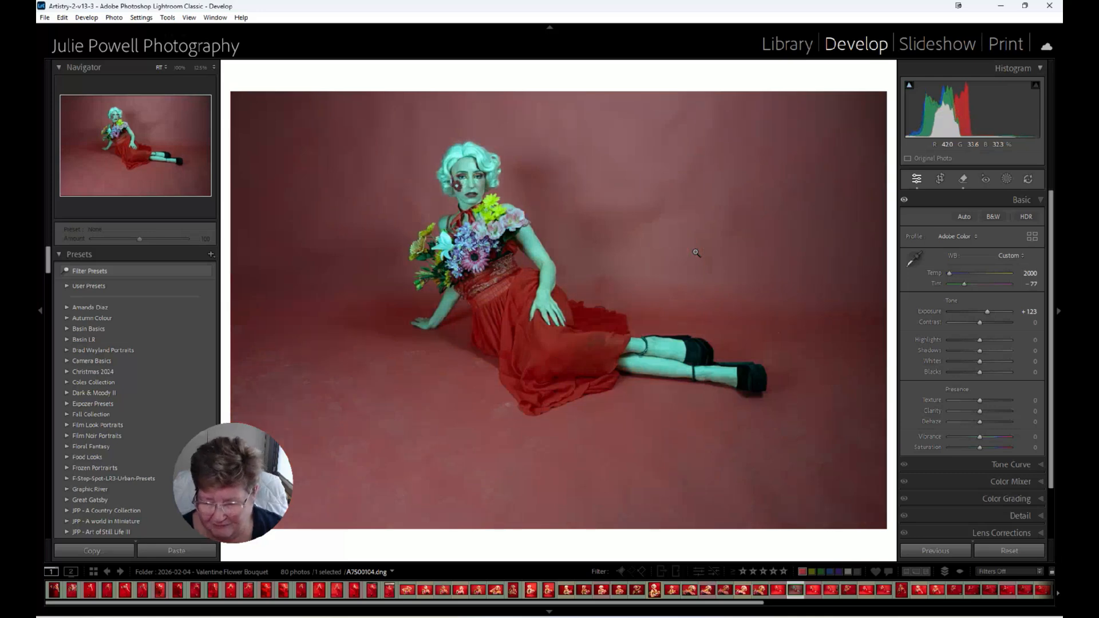
key("ctrl+z")
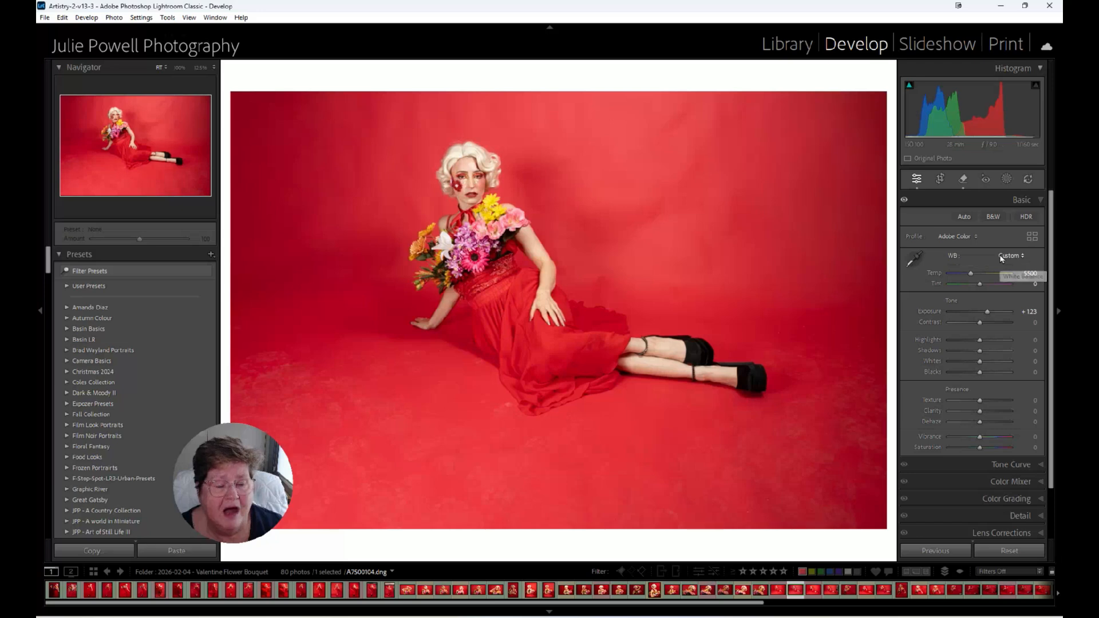
Nudge the Temp slider and set the white balance preset to As Shot.
mouse_move(969, 275)
left_mouse_down()
mouse_move(991, 286)
mouse_move(969, 273)
left_mouse_up()
left_click(968, 274)
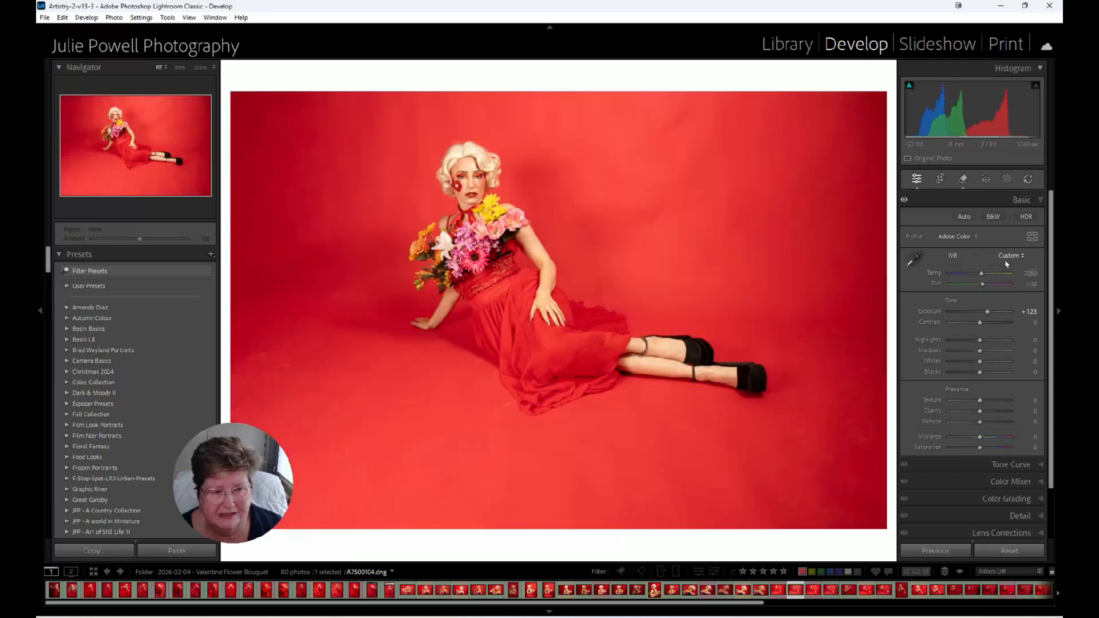
left_click(1010, 257)
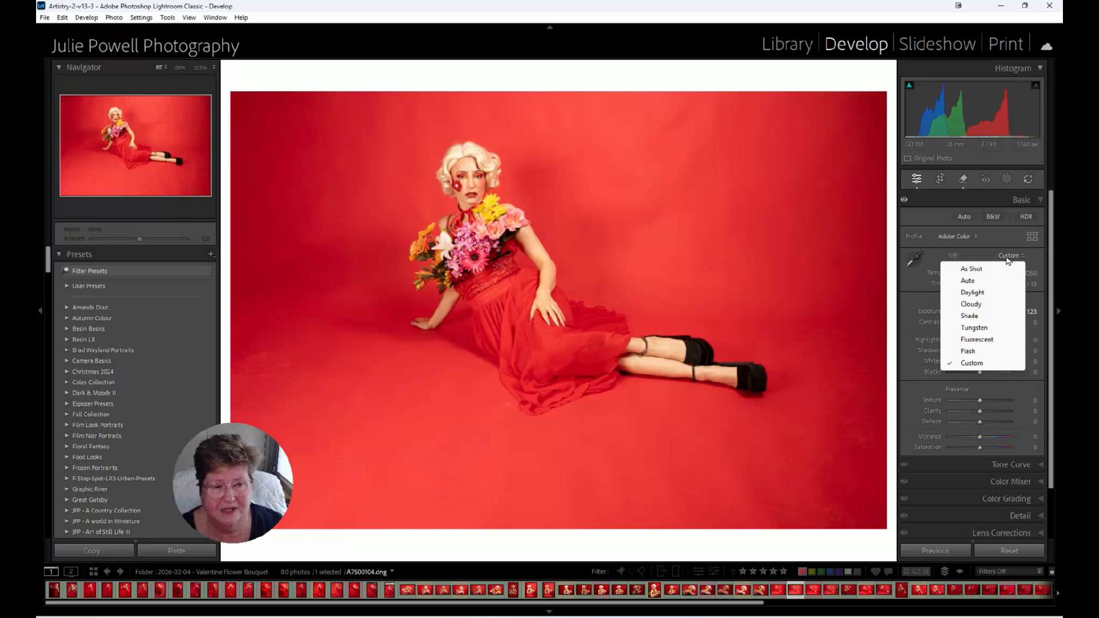
left_click(1000, 269)
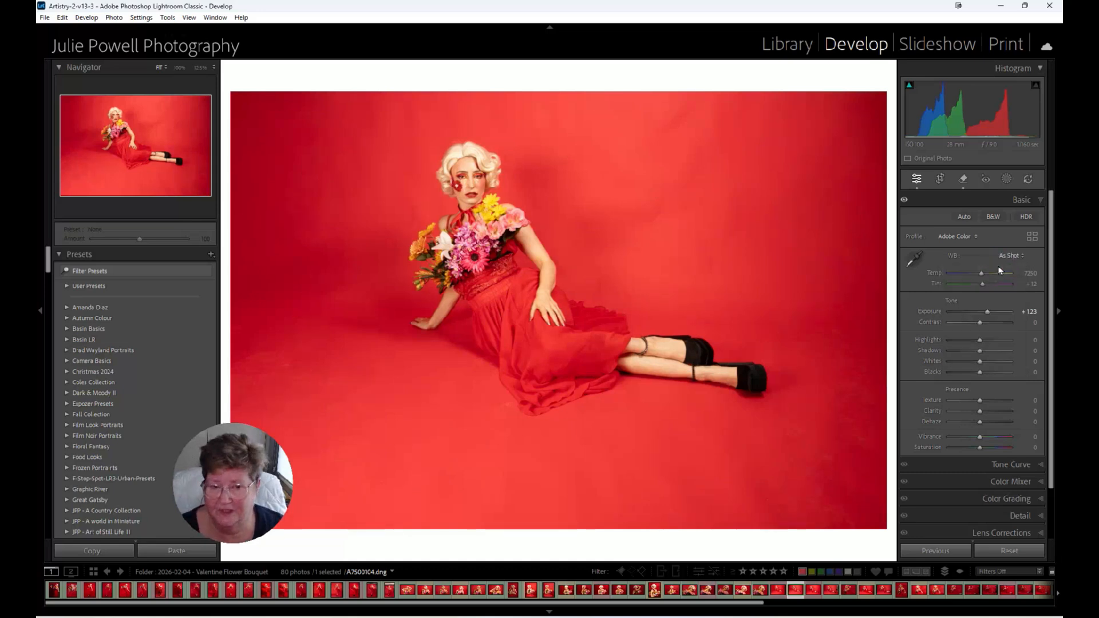
Try the Auto and Daylight white balance presets on the photo.
left_click(1006, 256)
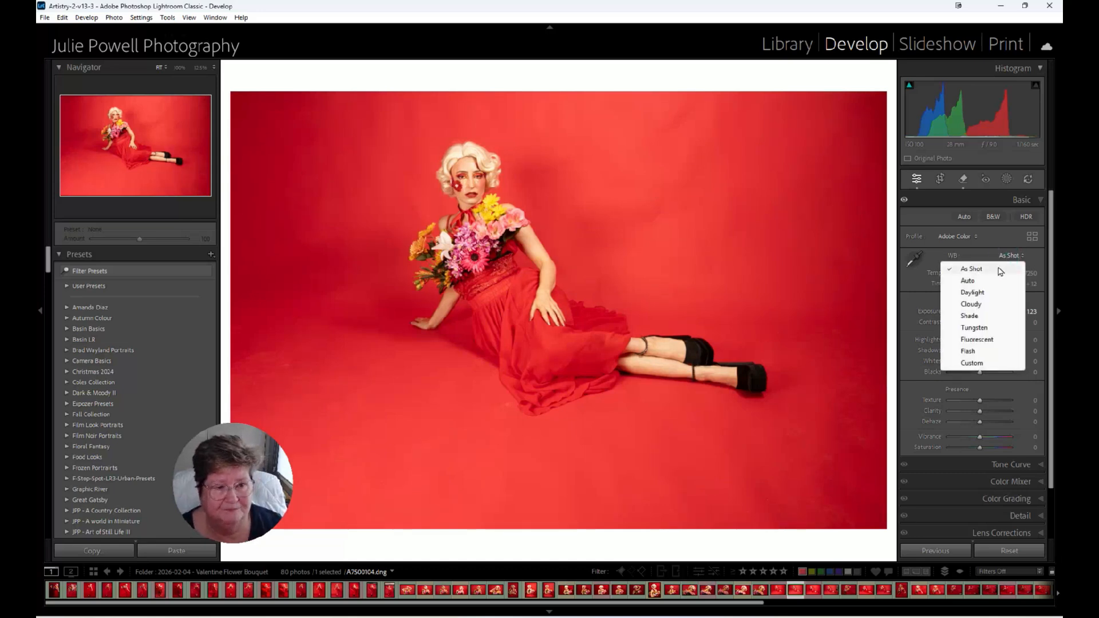
left_click(968, 282)
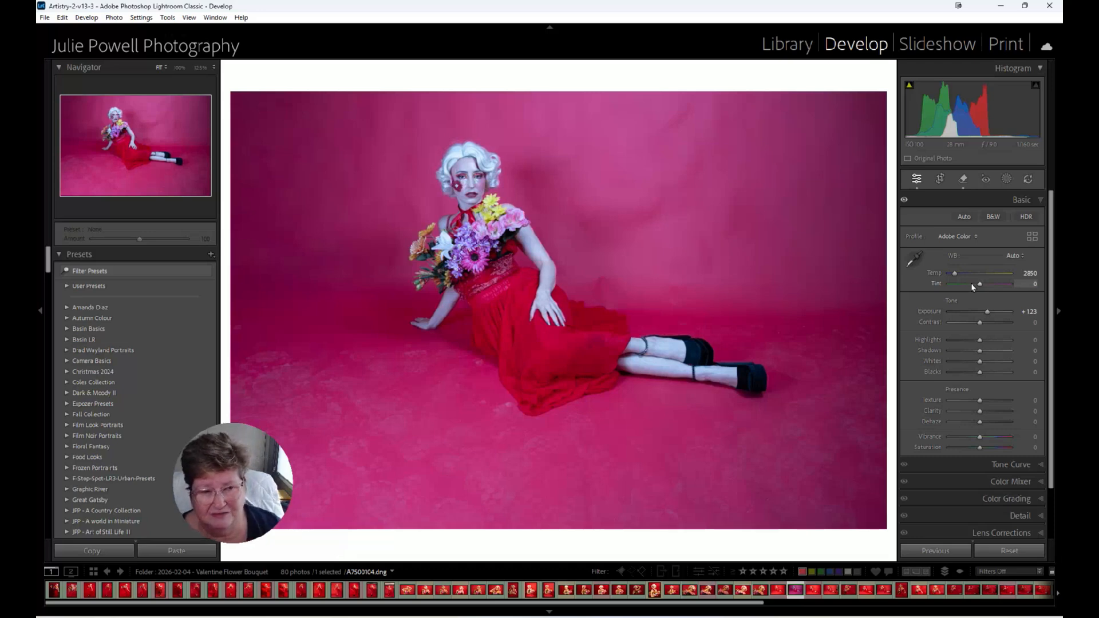
left_click(1017, 256)
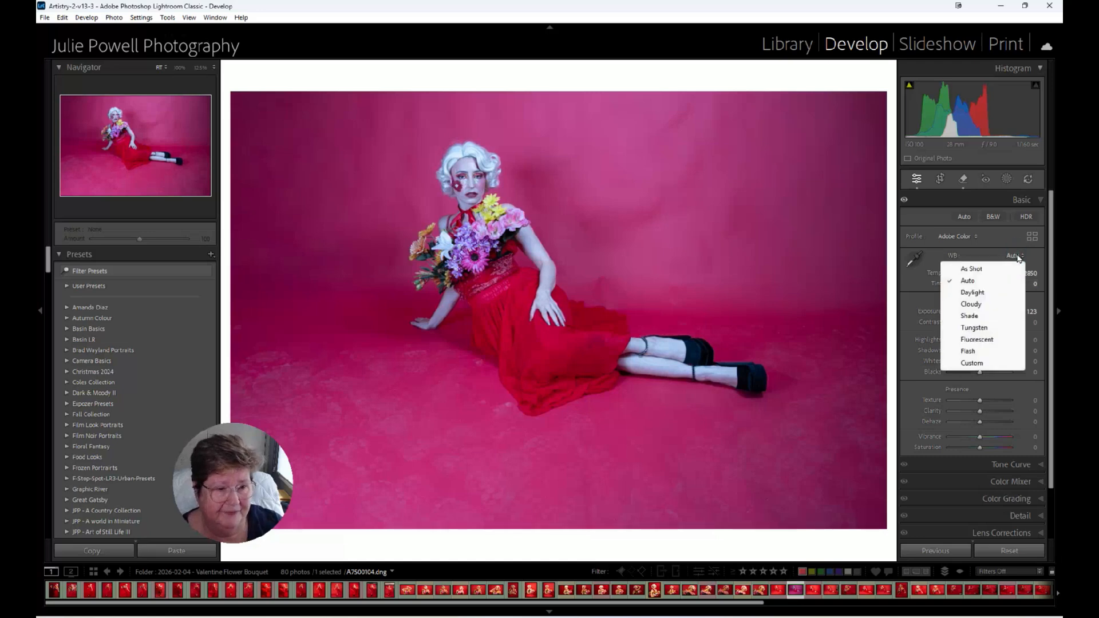
left_click(979, 293)
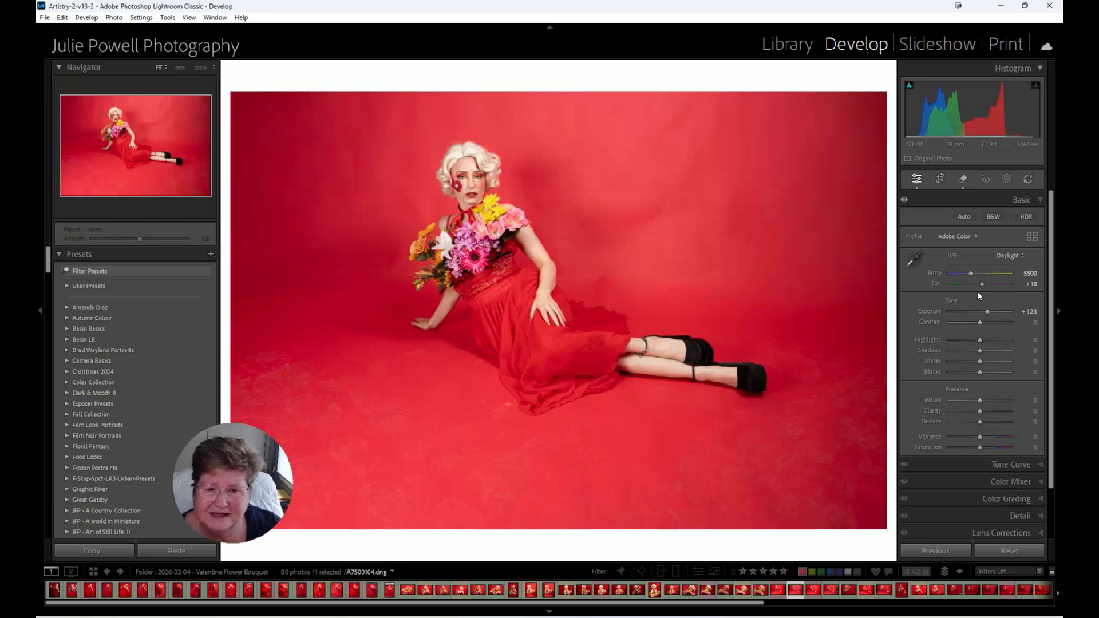
Try the Cloudy and Shade white balance presets on the photo.
left_click(1010, 257)
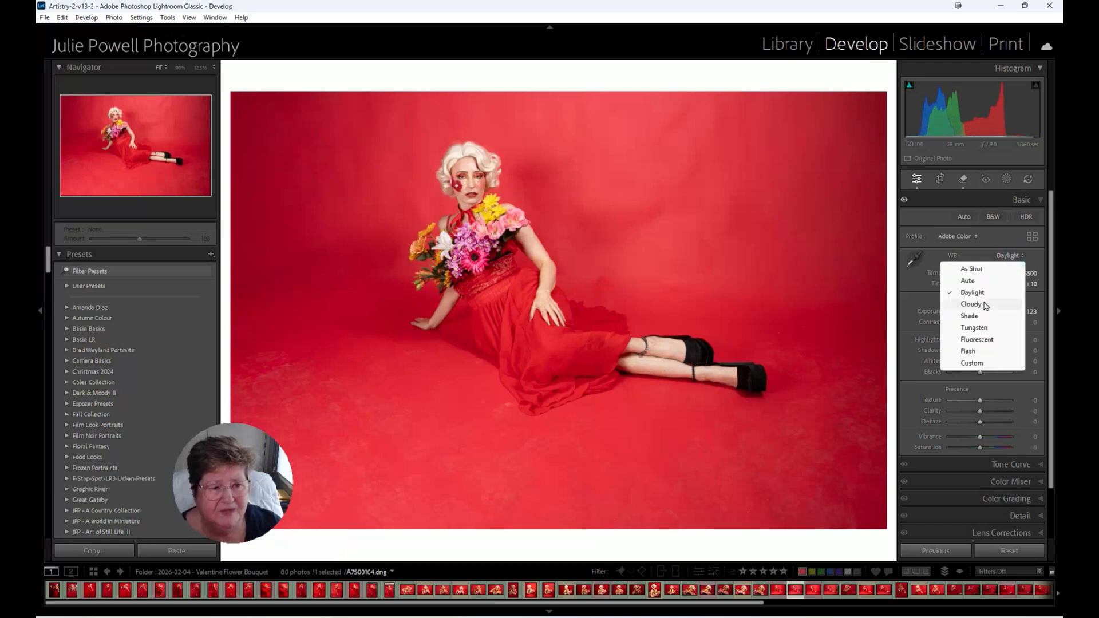
left_click(985, 305)
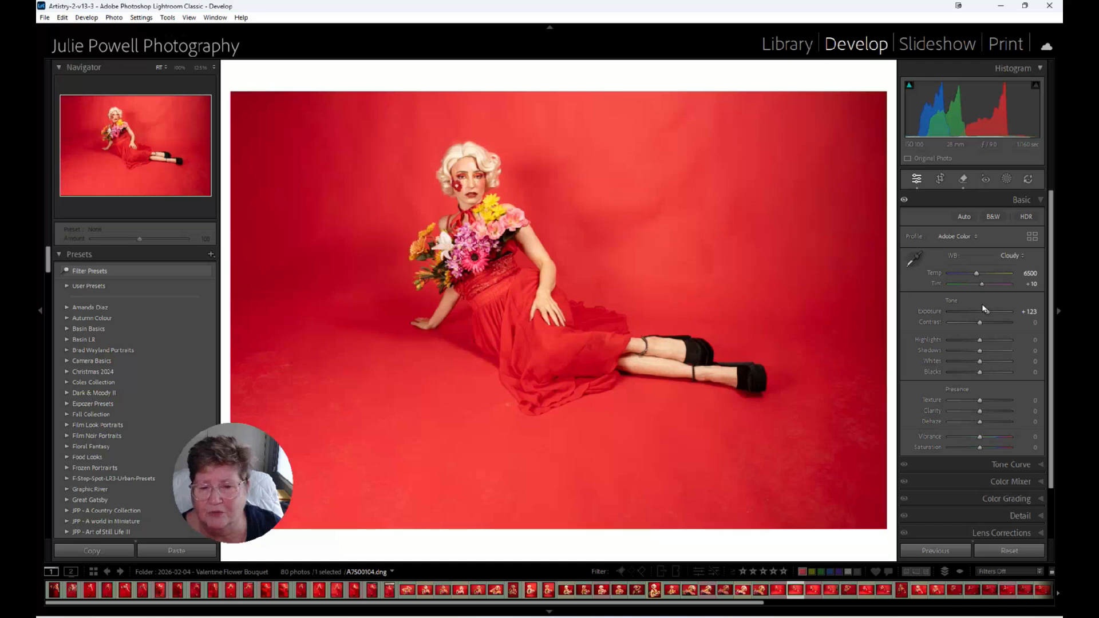
left_click(1011, 256)
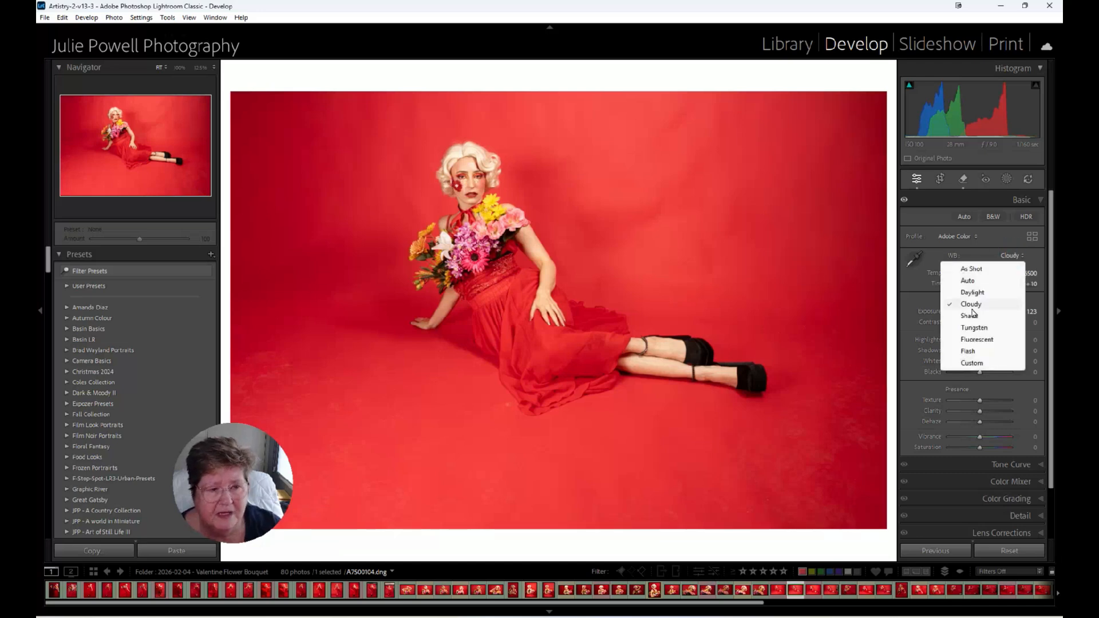
left_click(969, 316)
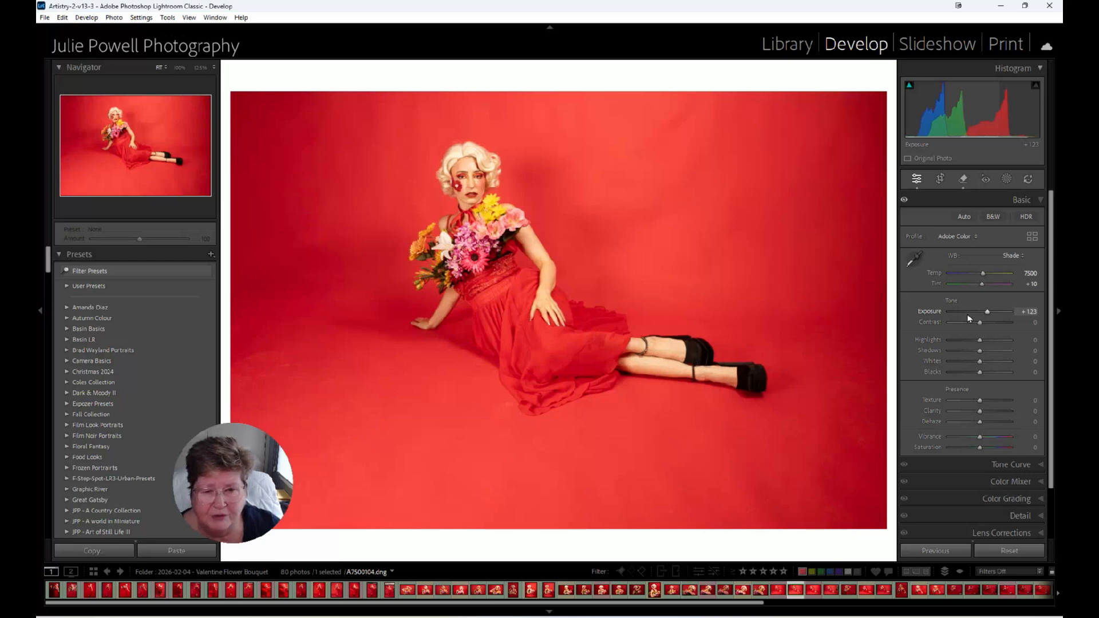
Try the Tungsten and Fluorescent white balance presets on the photo.
left_click(1012, 256)
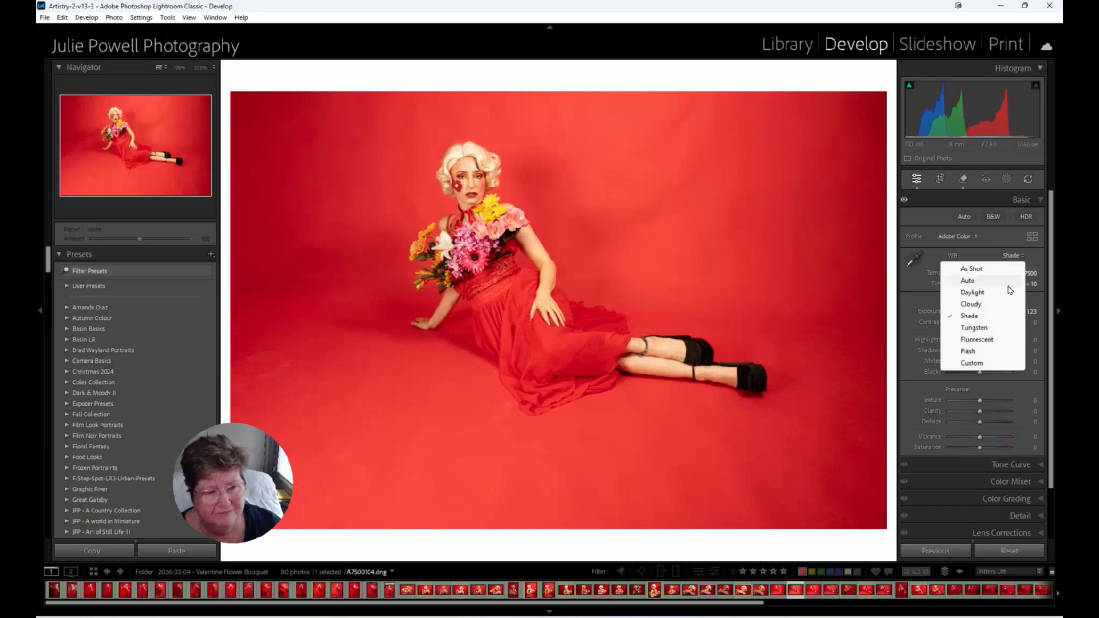
left_click(981, 329)
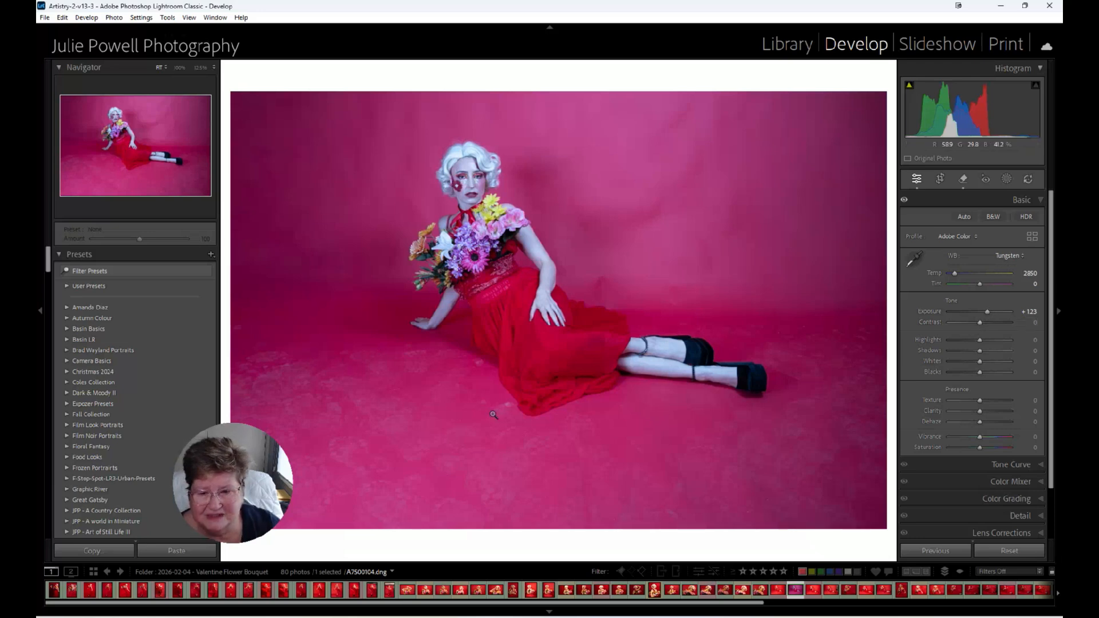
left_click(1010, 257)
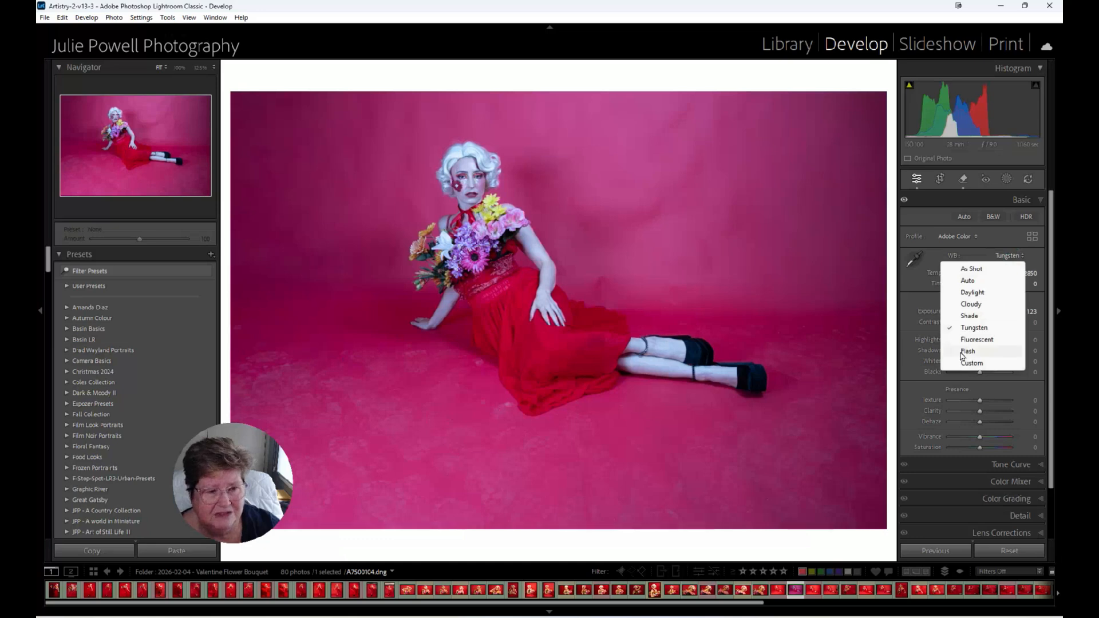
left_click(967, 343)
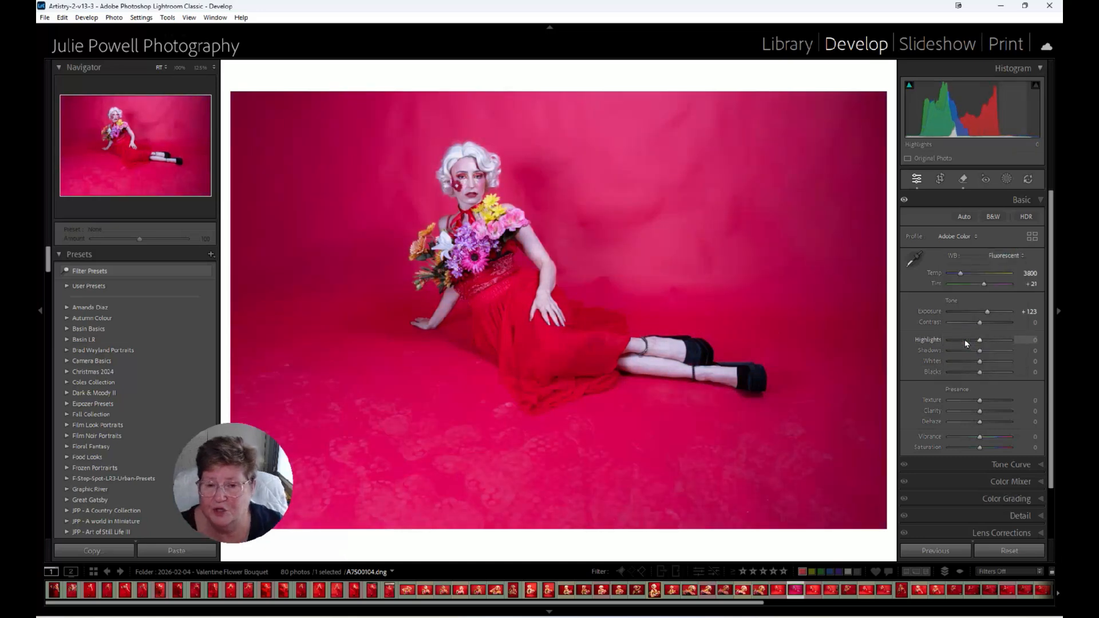
Try the Flash and Custom white balance presets on the photo.
left_click(1004, 257)
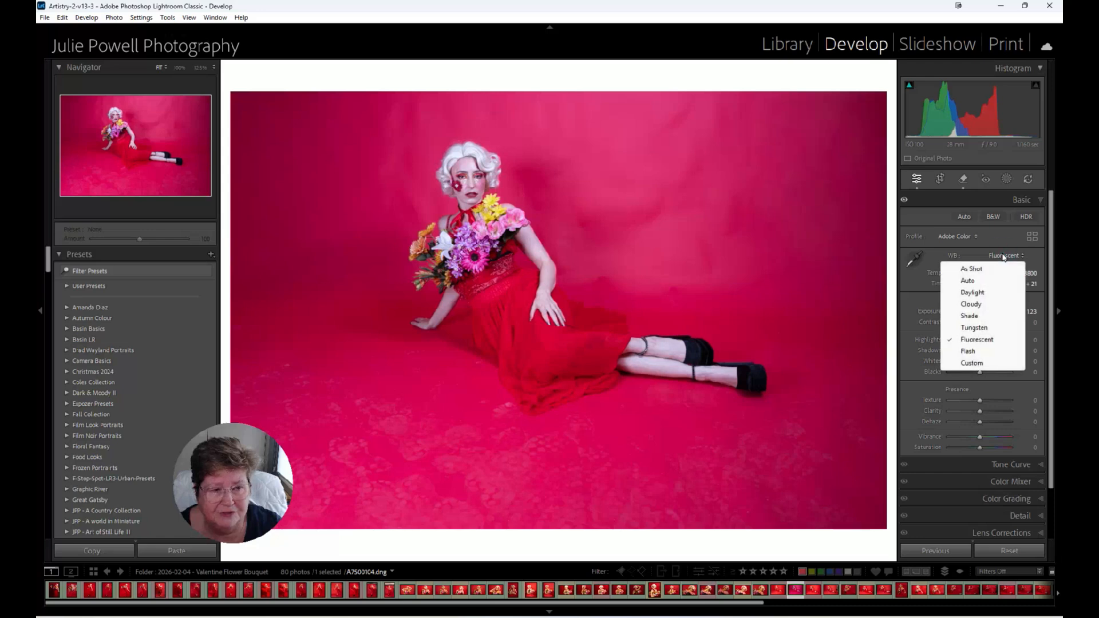
left_click(967, 351)
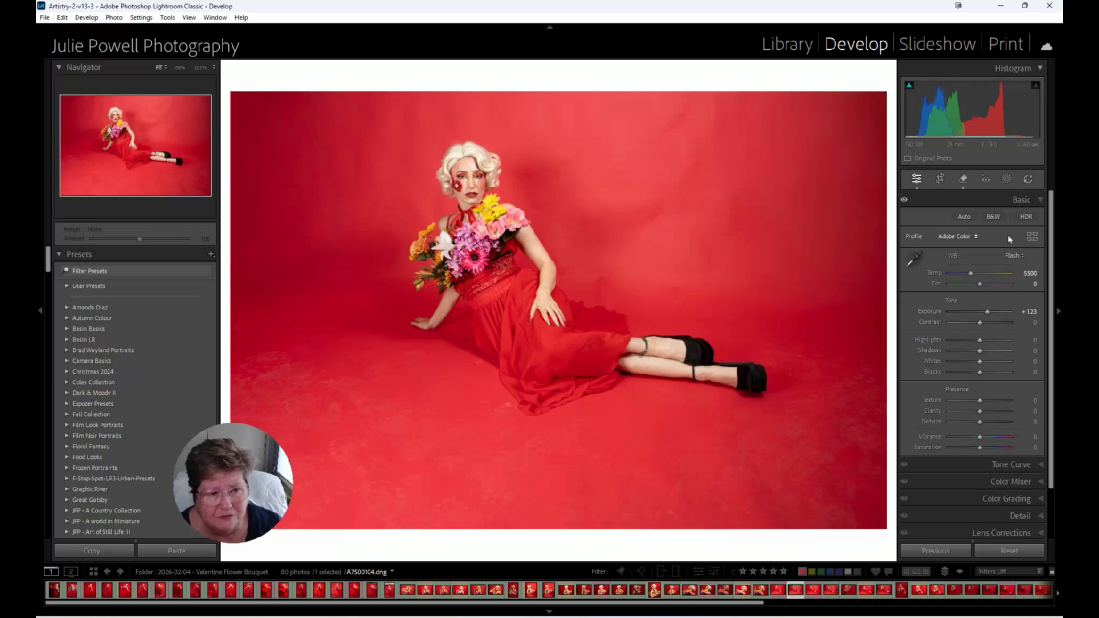
left_click(1013, 256)
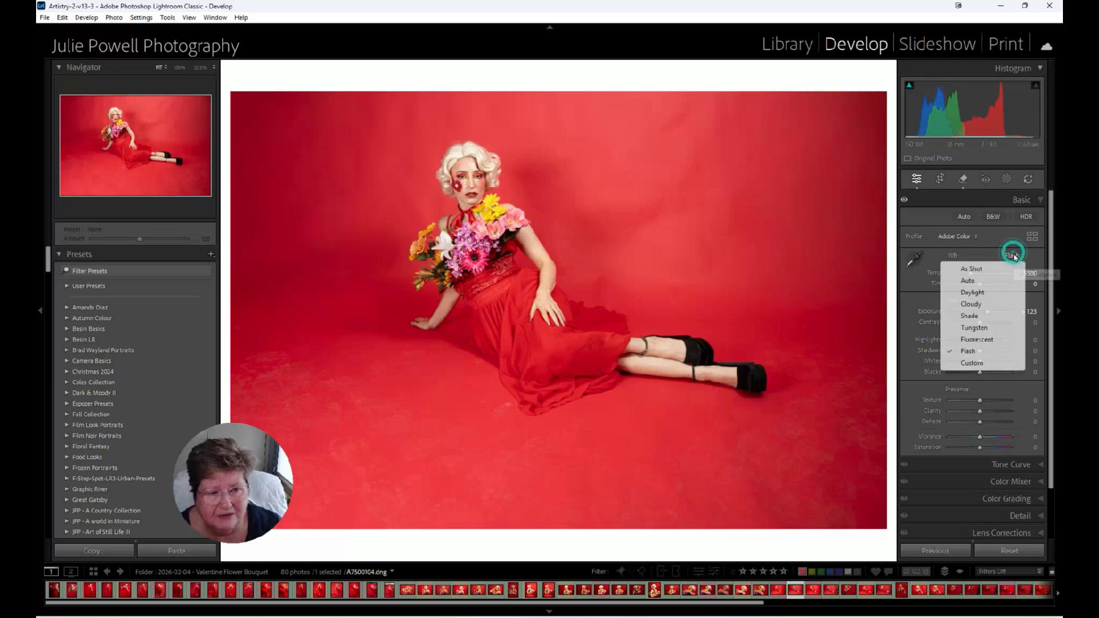
left_click(962, 364)
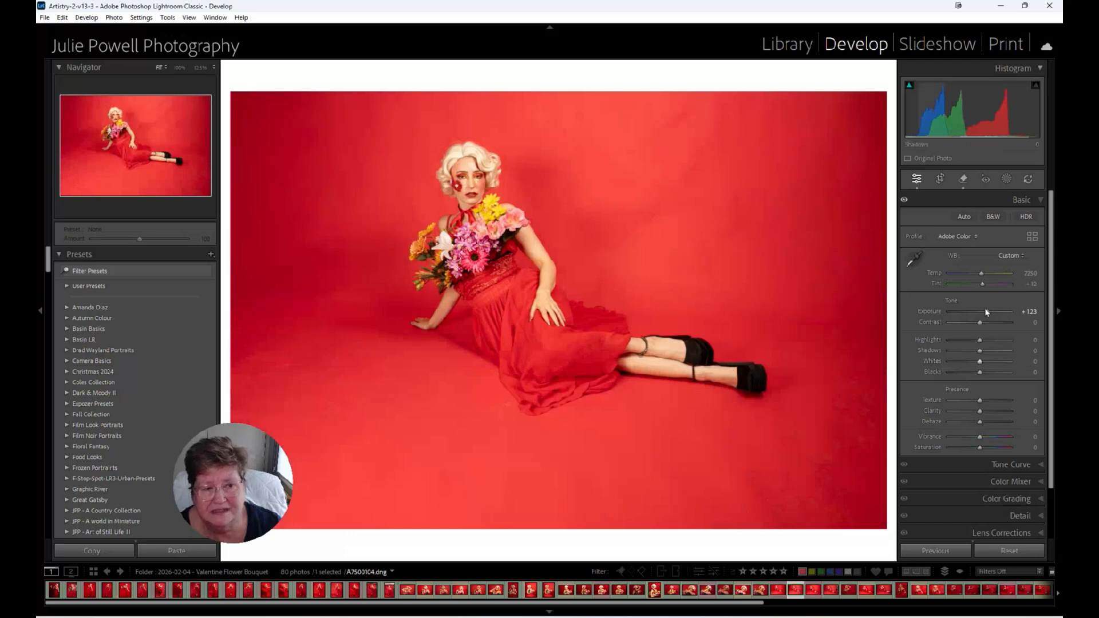
Set the white balance preset to Cloudy and nudge Temp down to about 6290.
left_click(1014, 257)
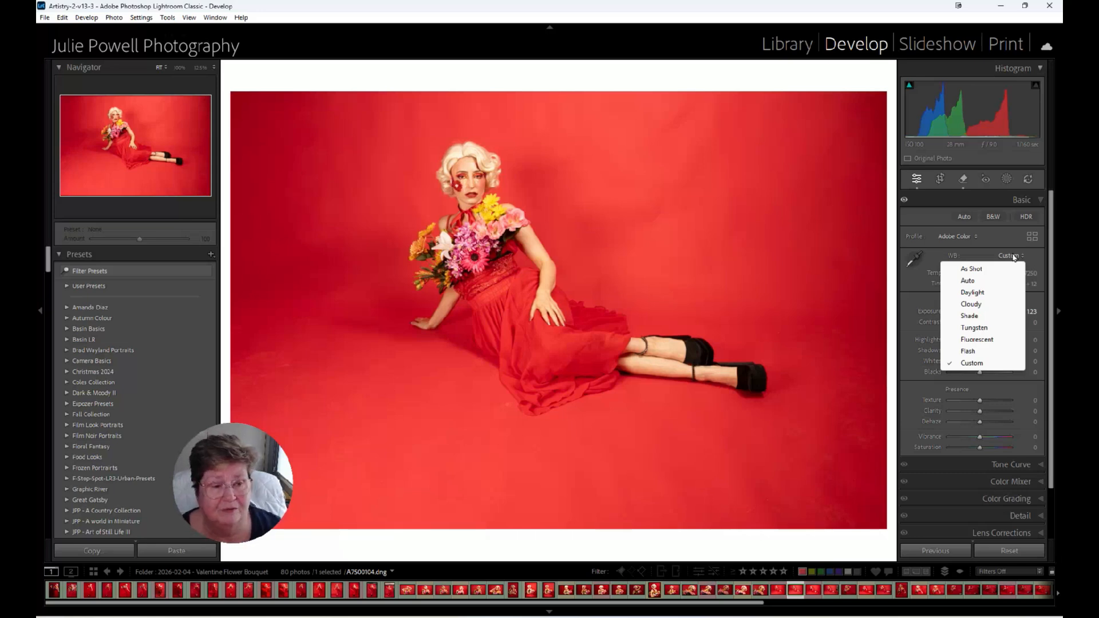
left_click(979, 308)
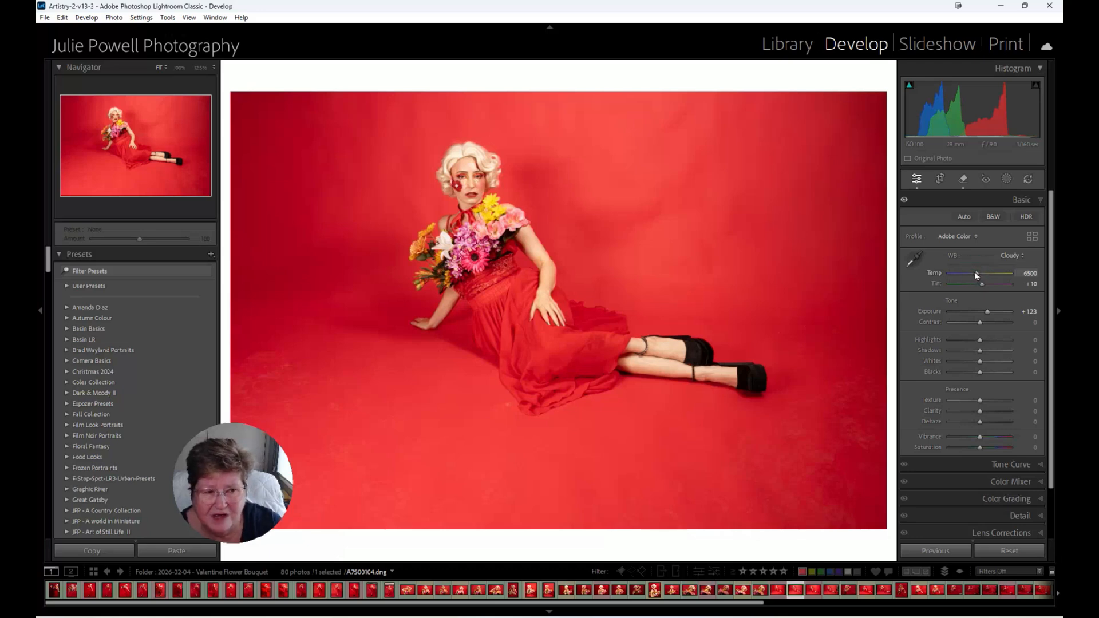
left_click_drag(977, 276, 976, 276)
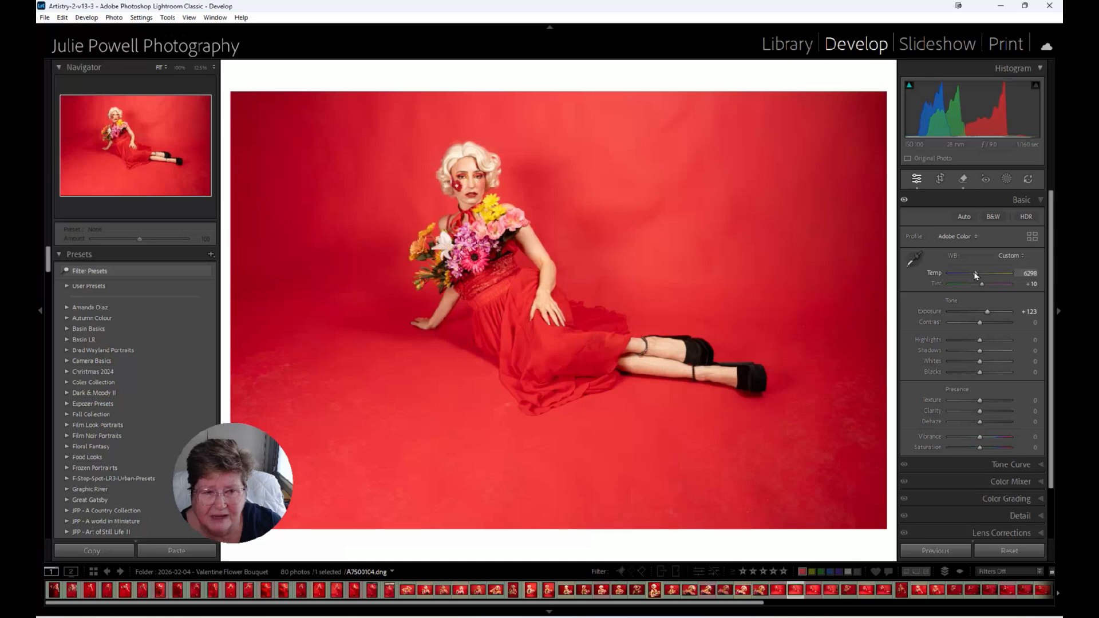